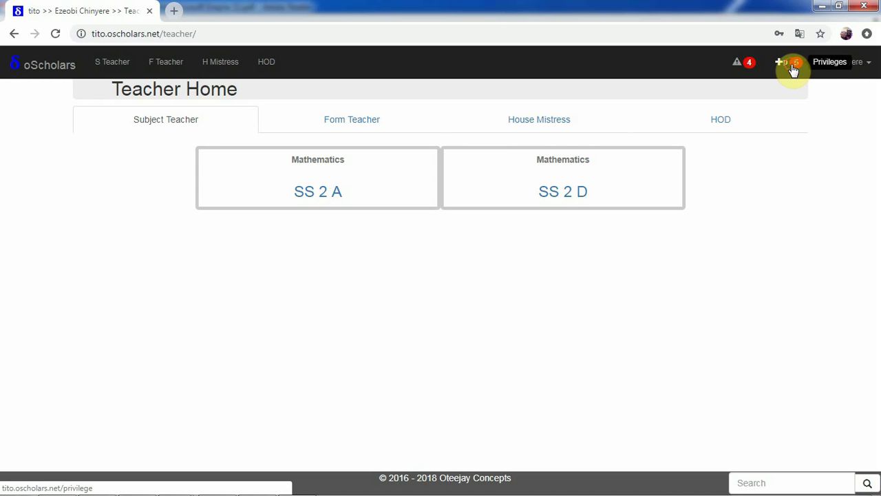
Open the privileges page and review the list of active and deactivated privileges
{"action": "left_click", "coordinate": [792, 67]}
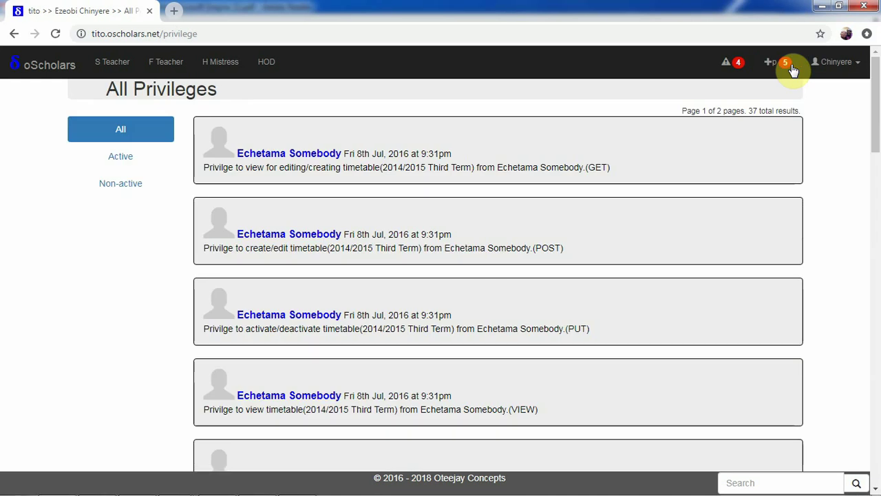
{"action": "scroll", "coordinate": [876, 163], "scroll_direction": "down", "scroll_amount": 1}
{"action": "scroll", "coordinate": [876, 162], "scroll_direction": "down", "scroll_amount": 6}
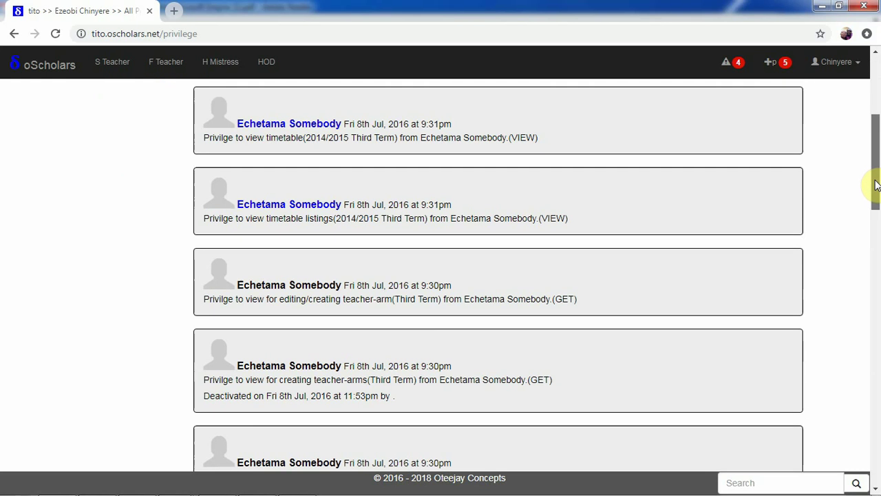
{"action": "left_click_drag", "start_coordinate": [876, 208], "coordinate": [869, 121]}
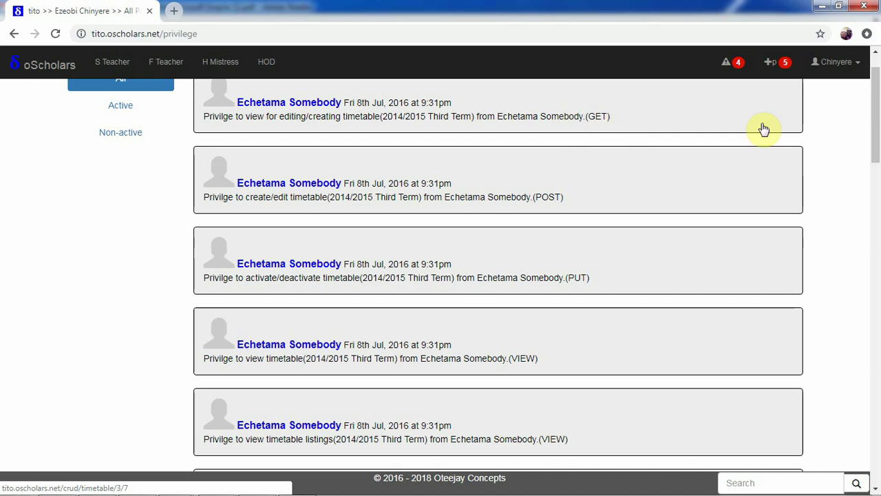
{"action": "scroll", "coordinate": [878, 116], "scroll_direction": "down", "scroll_amount": 2}
{"action": "left_click_drag", "start_coordinate": [878, 115], "coordinate": [869, 165]}
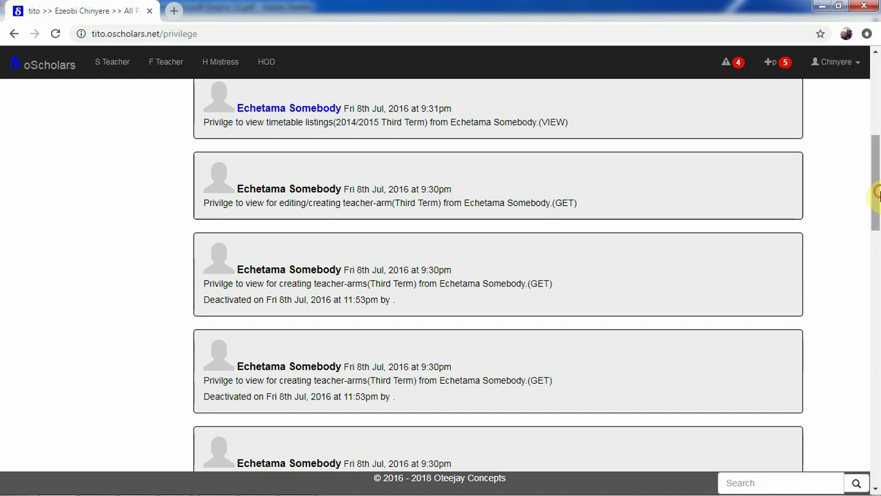
{"action": "scroll", "coordinate": [878, 300], "scroll_direction": "down", "scroll_amount": 1}
{"action": "left_click_drag", "start_coordinate": [878, 300], "coordinate": [850, 94]}
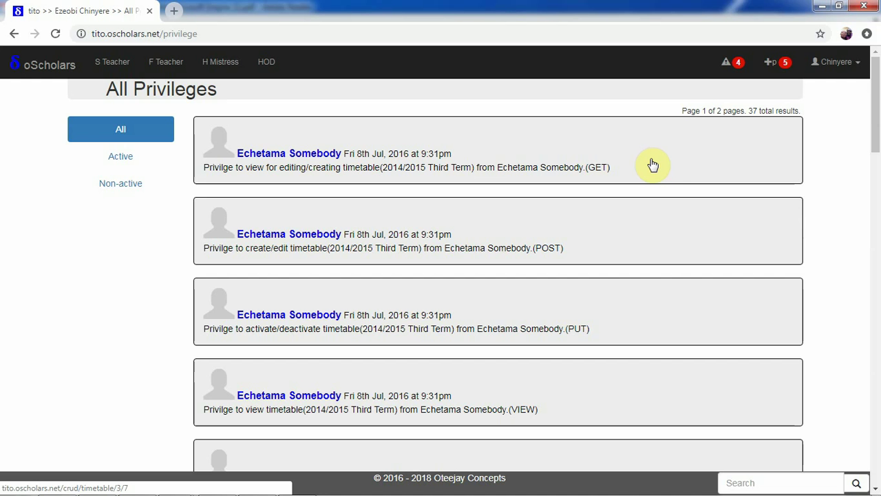
Open the timetable editing privilege and set Monday's first set to Eng Lang for Periods 1 and 2 and Maths for Period 3
{"action": "left_click", "coordinate": [363, 163]}
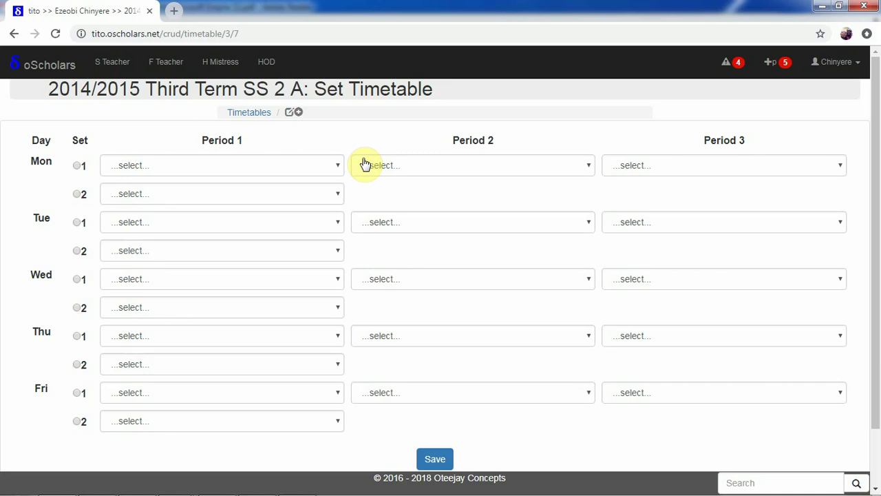
{"action": "left_click", "coordinate": [289, 165]}
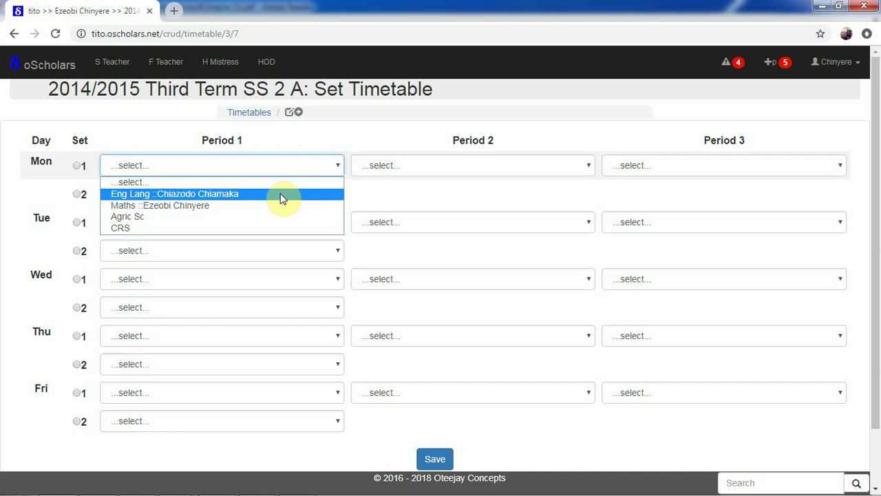
{"action": "left_click", "coordinate": [283, 196]}
{"action": "left_click", "coordinate": [385, 171]}
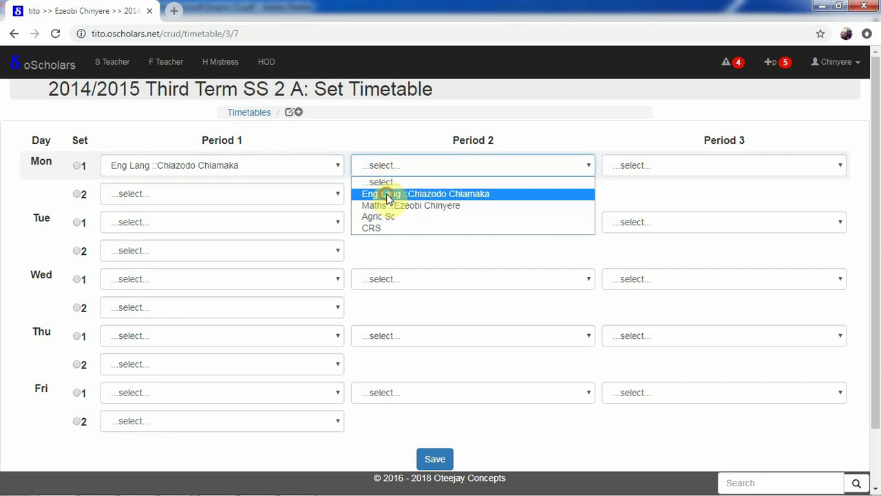
{"action": "left_click", "coordinate": [388, 193]}
{"action": "left_click", "coordinate": [641, 168]}
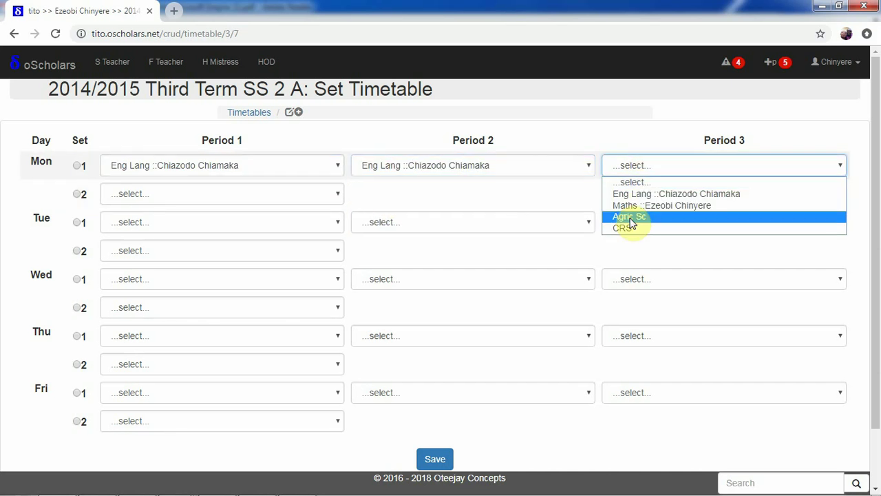
{"action": "left_click", "coordinate": [627, 207]}
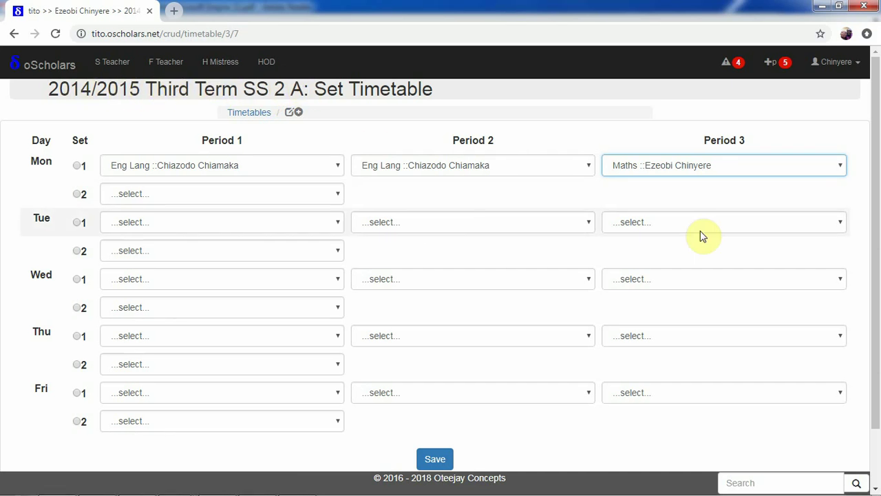
Examine the class arms offered below the SS 2 A timetable form, then collapse them
{"action": "scroll", "coordinate": [877, 322], "scroll_direction": "down", "scroll_amount": 1}
{"action": "scroll", "coordinate": [876, 322], "scroll_direction": "down", "scroll_amount": 2}
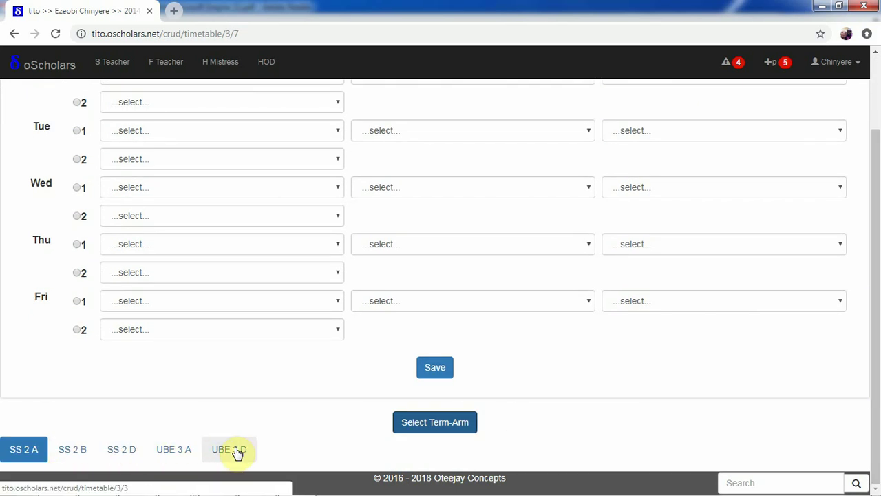
{"action": "left_click", "coordinate": [455, 426]}
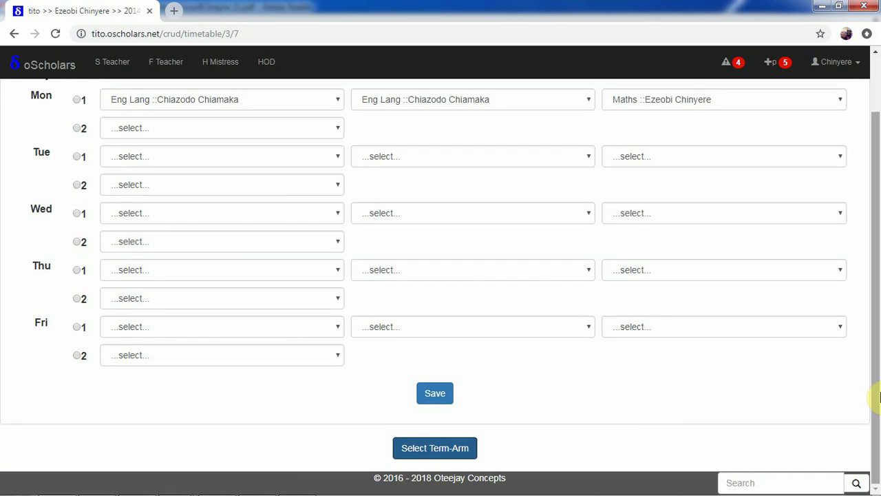
{"action": "scroll", "coordinate": [868, 285], "scroll_direction": "up", "scroll_amount": 1}
{"action": "scroll", "coordinate": [860, 276], "scroll_direction": "down", "scroll_amount": 1}
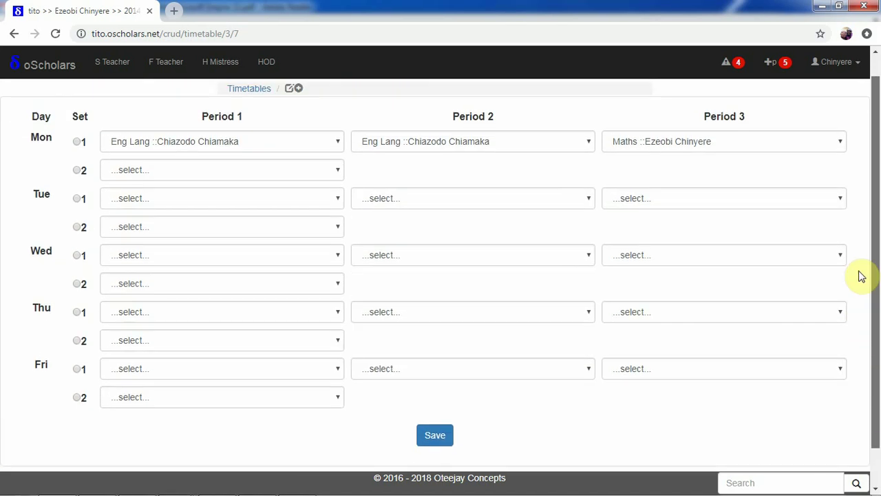
{"action": "scroll", "coordinate": [826, 207], "scroll_direction": "up", "scroll_amount": 1}
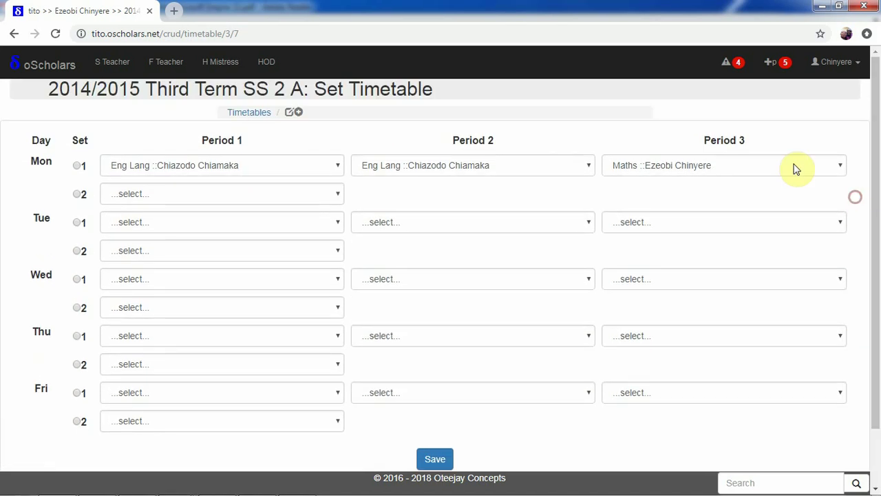
Open the timetable listings and view the SS 2 D timetable as a listing and as a table
{"action": "left_click", "coordinate": [260, 116]}
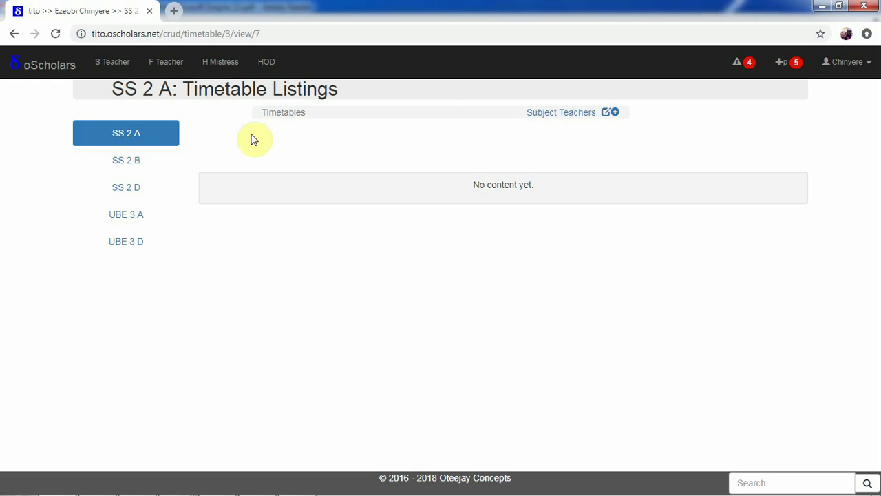
{"action": "left_click", "coordinate": [124, 187]}
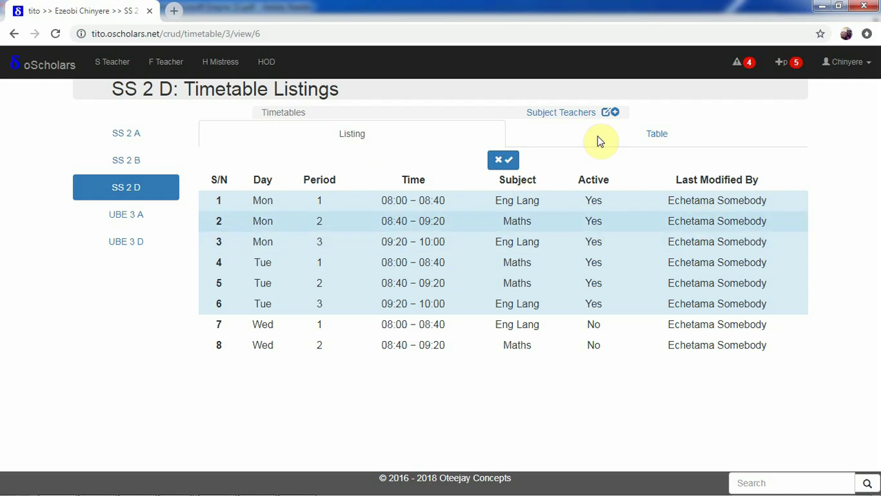
{"action": "left_click", "coordinate": [615, 137]}
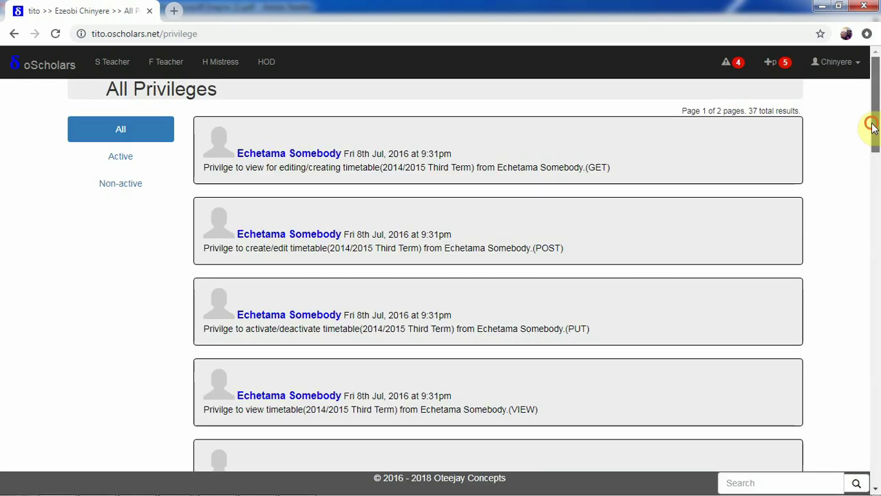
Examine the complete first page of all privileges down to its page links, and return to the timetable privileges
{"action": "left_click_drag", "start_coordinate": [871, 128], "coordinate": [872, 138]}
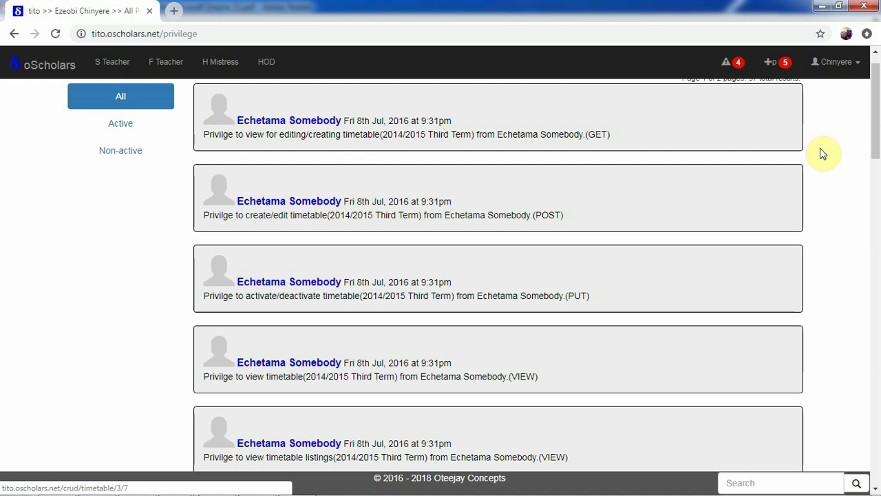
{"action": "left_click_drag", "start_coordinate": [875, 110], "coordinate": [876, 435]}
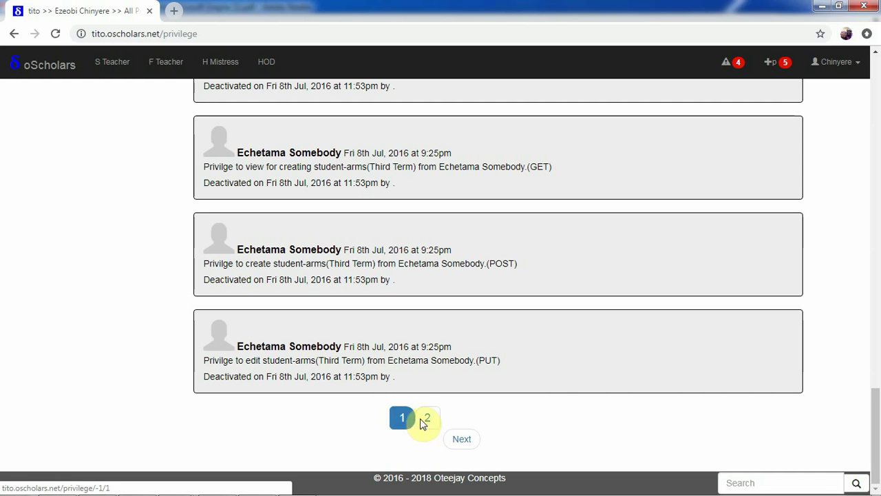
{"action": "left_click_drag", "start_coordinate": [875, 406], "coordinate": [860, 89]}
{"action": "triple_click", "coordinate": [815, 137]}
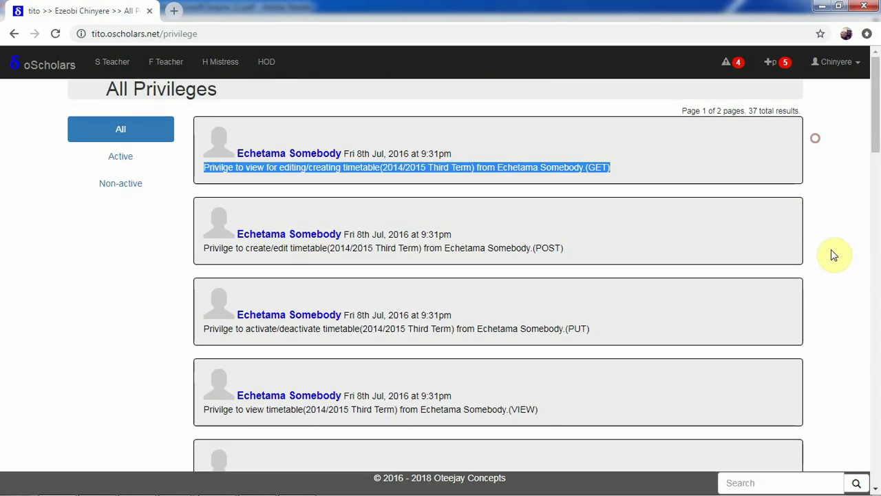
{"action": "left_click", "coordinate": [830, 260]}
{"action": "left_click_drag", "start_coordinate": [876, 151], "coordinate": [877, 164]}
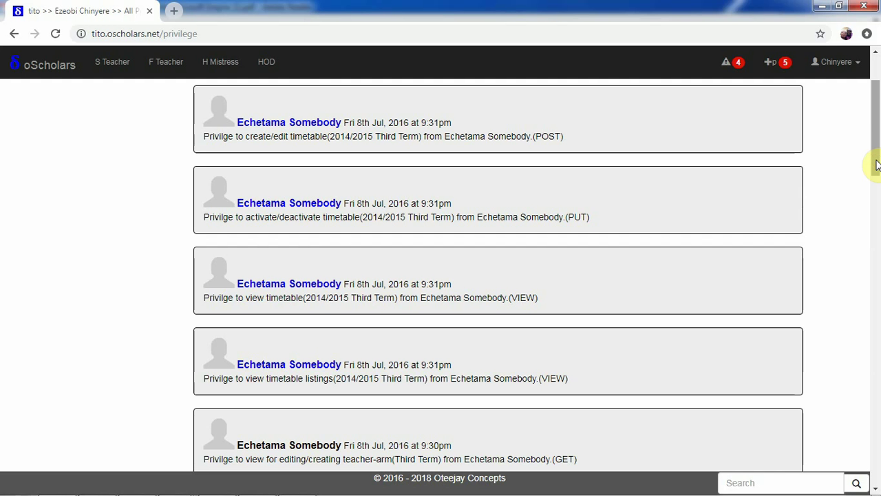
{"action": "left_click_drag", "start_coordinate": [877, 164], "coordinate": [876, 110]}
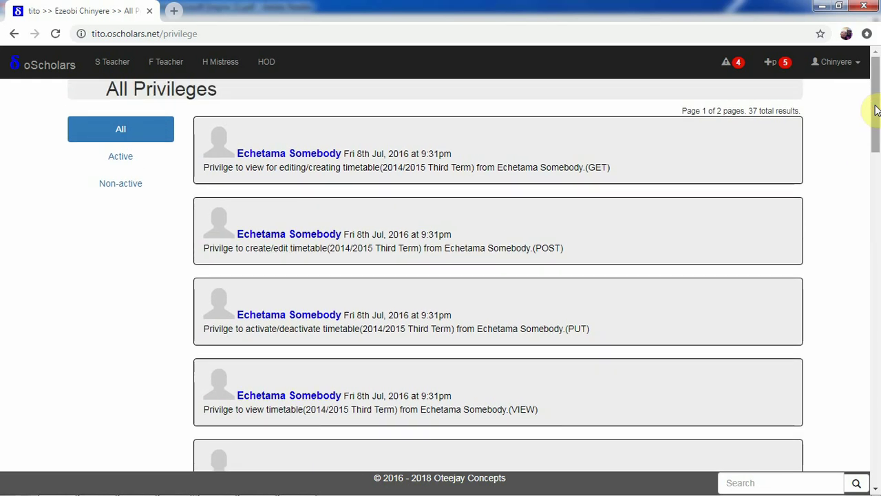